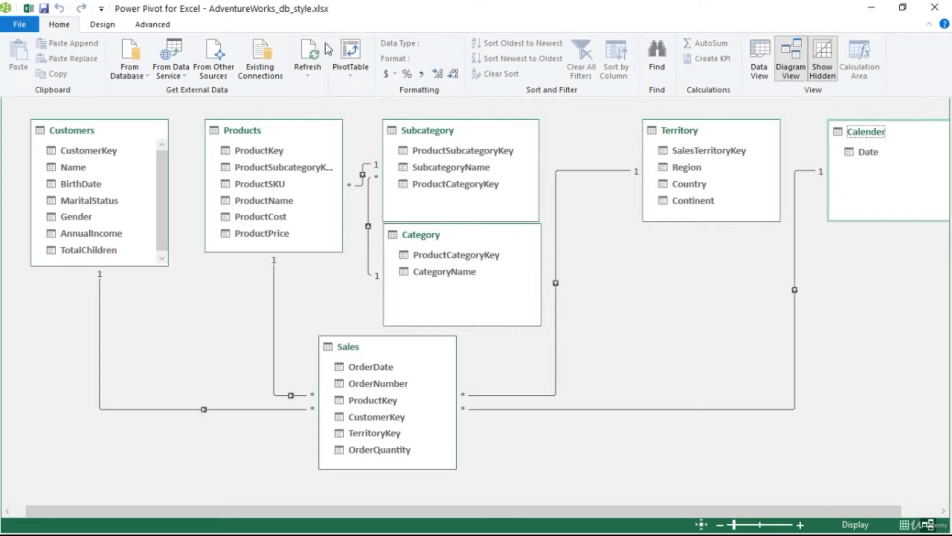
- Create a PivotTable from the Power Pivot data model on a new worksheet
click(358, 52)
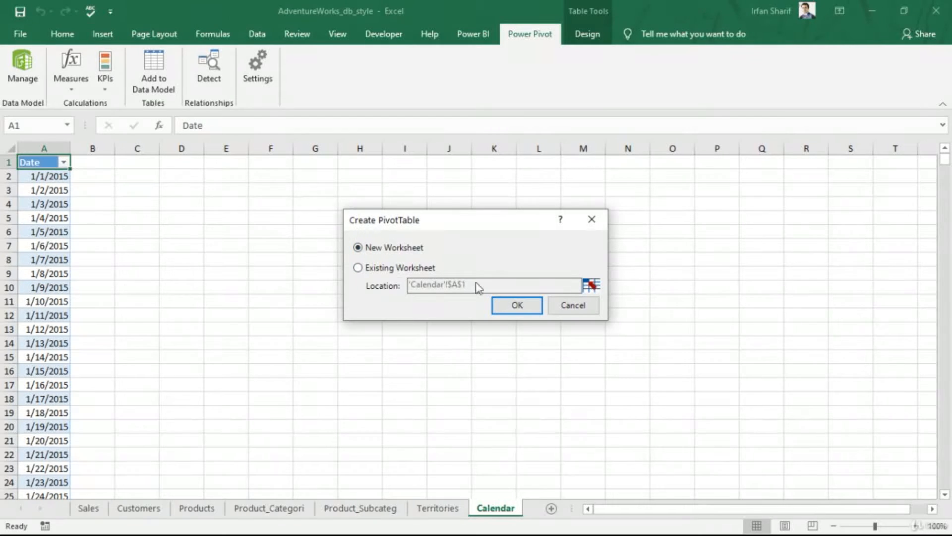
click(514, 305)
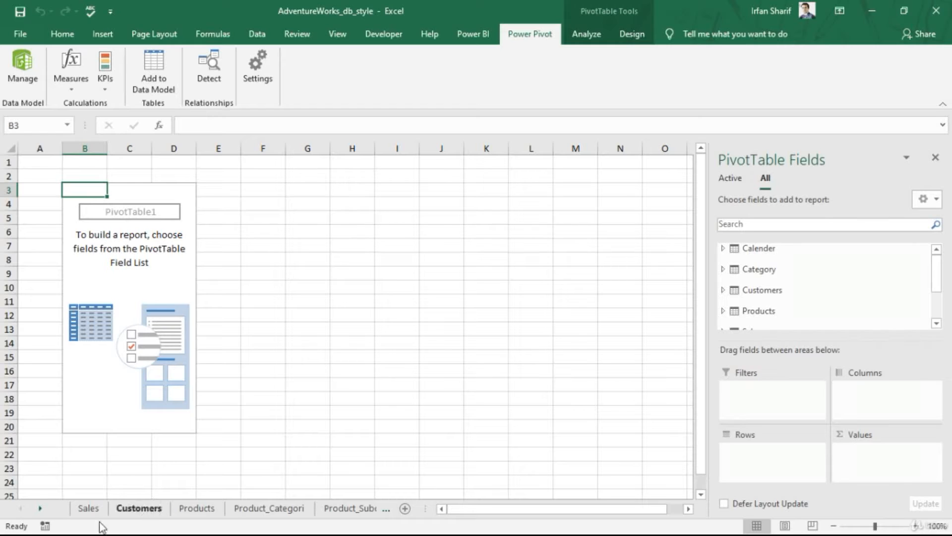
- Move the new PivotTable sheet Sheet1 to the first position among the sheet tabs
click(42, 509)
click(43, 508)
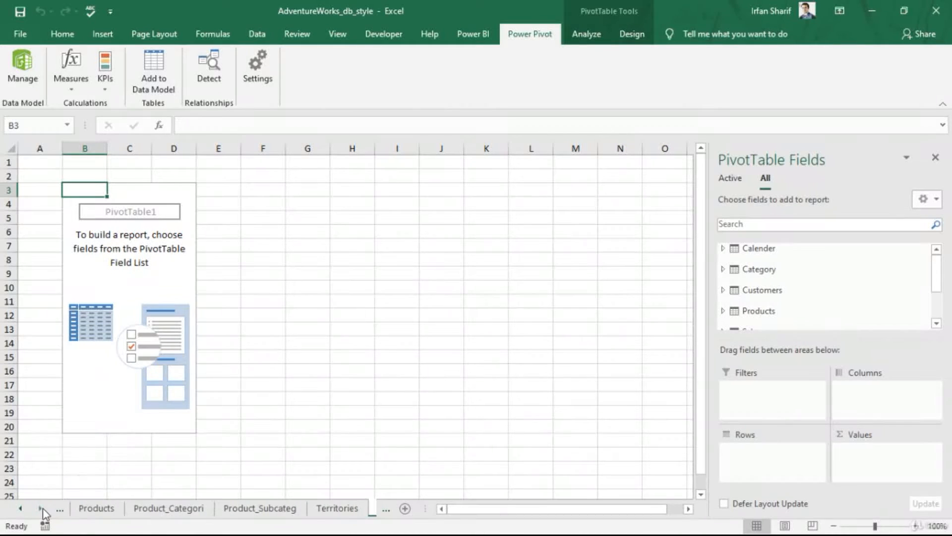
click(40, 511)
click(40, 510)
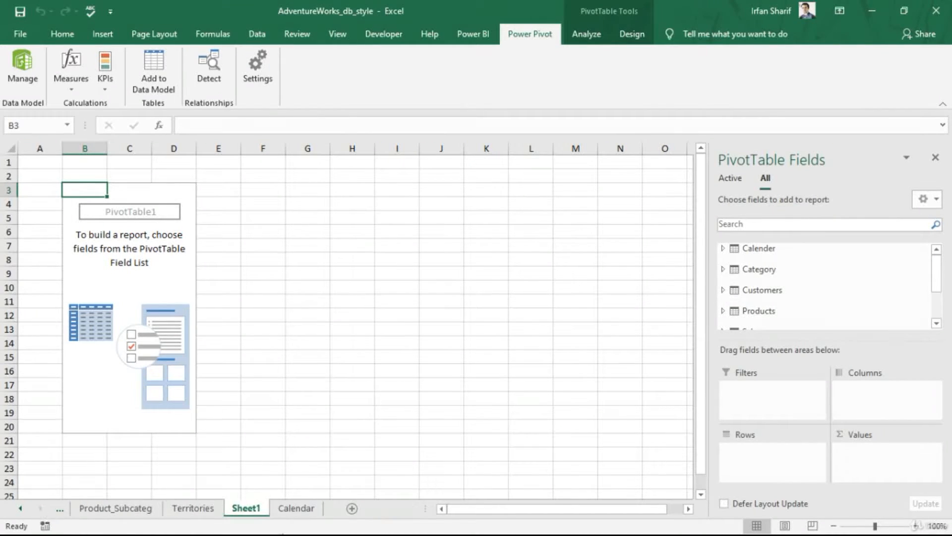
mouse_move(246, 504)
mouse_down()
mouse_move(125, 496)
mouse_move(43, 515)
mouse_move(72, 511)
mouse_up()
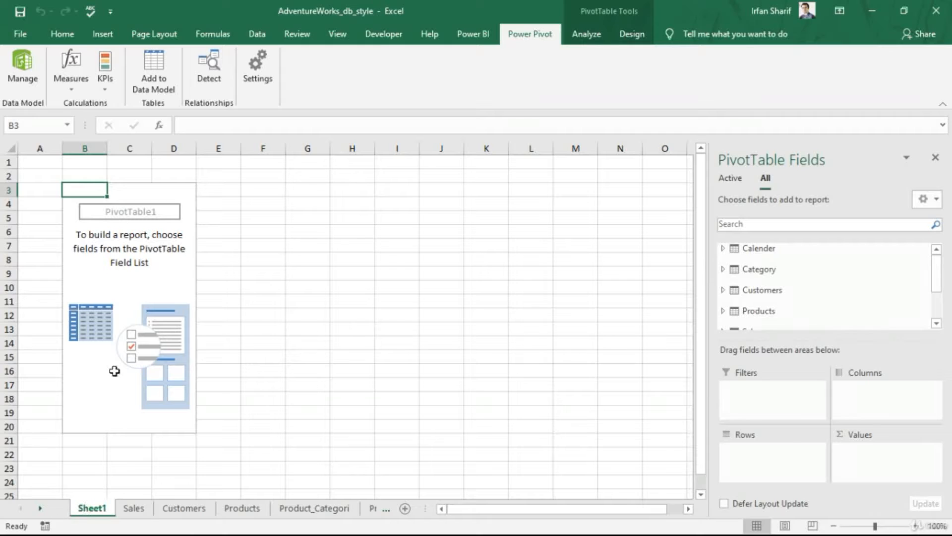
- Delete the empty column A and rows 1 and 2 above the PivotTable so it starts at cell A1
click(57, 190)
key(ctrl+space)
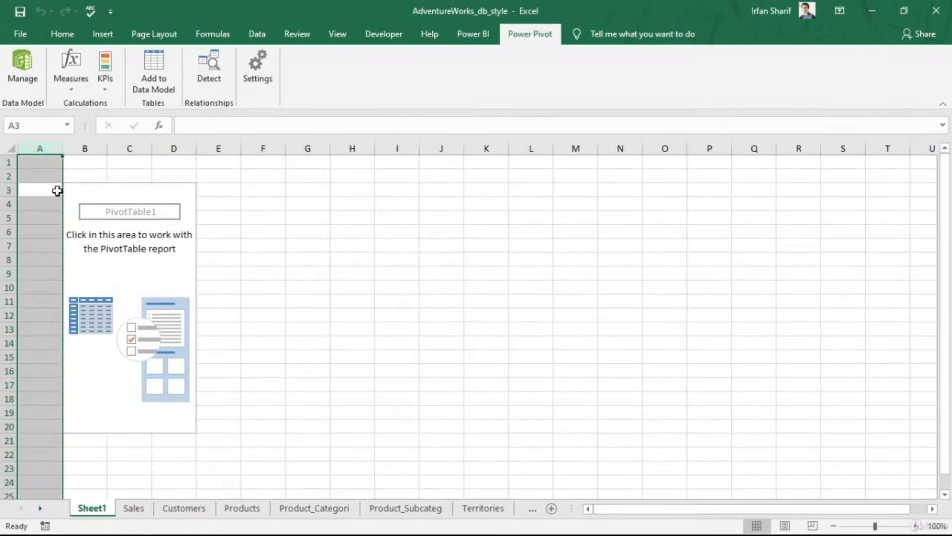
key(ctrl+minus)
key(Up)
key(shift+space)
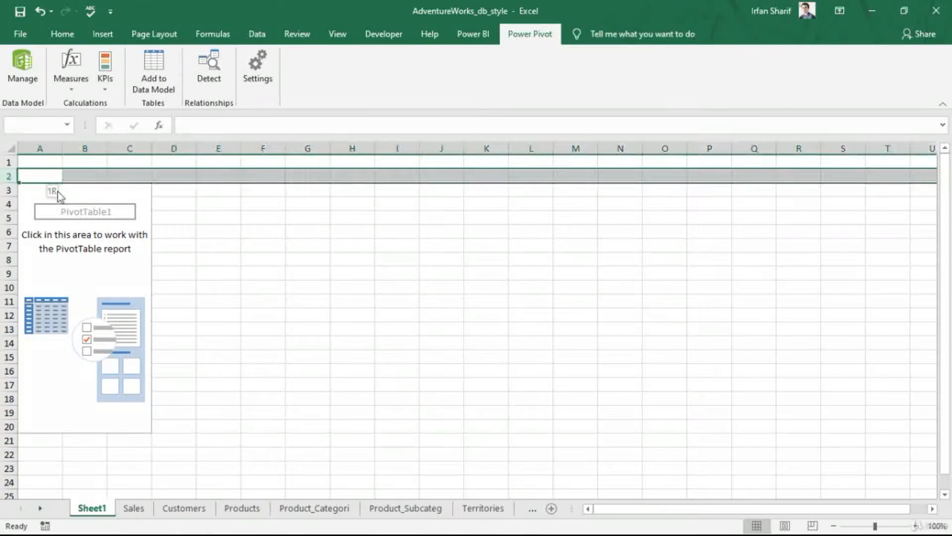
key(shift+Up)
key(ctrl+minus)
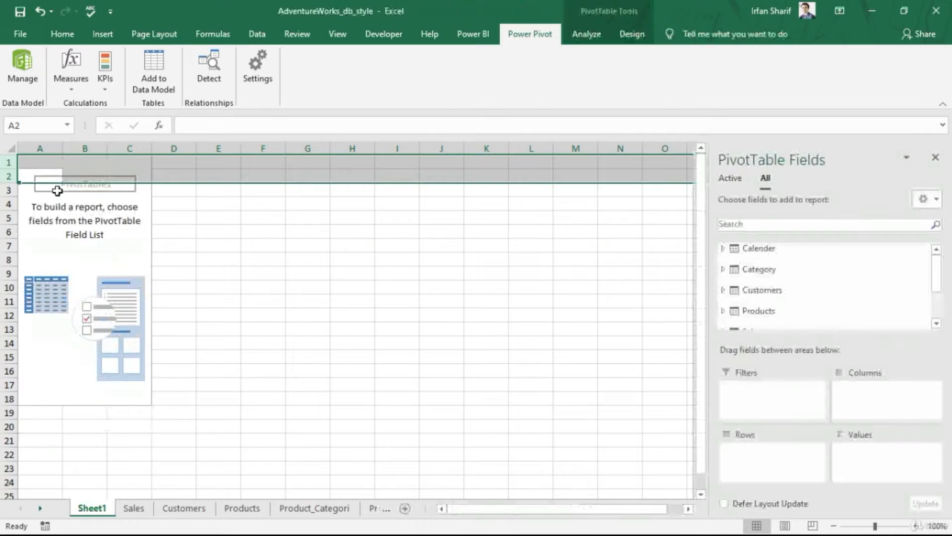
key(Up)
key(Right)
key(Right)
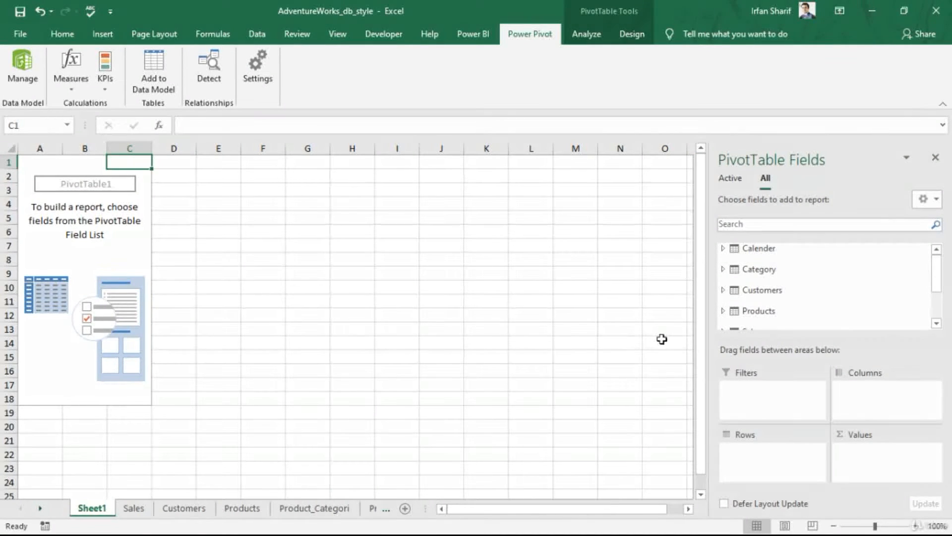
- Browse the data model tables and their fields in the PivotTable field list
mouse_move(935, 276)
mouse_down()
mouse_move(942, 313)
mouse_move(937, 272)
mouse_up()
click(723, 248)
click(724, 249)
click(724, 270)
click(725, 272)
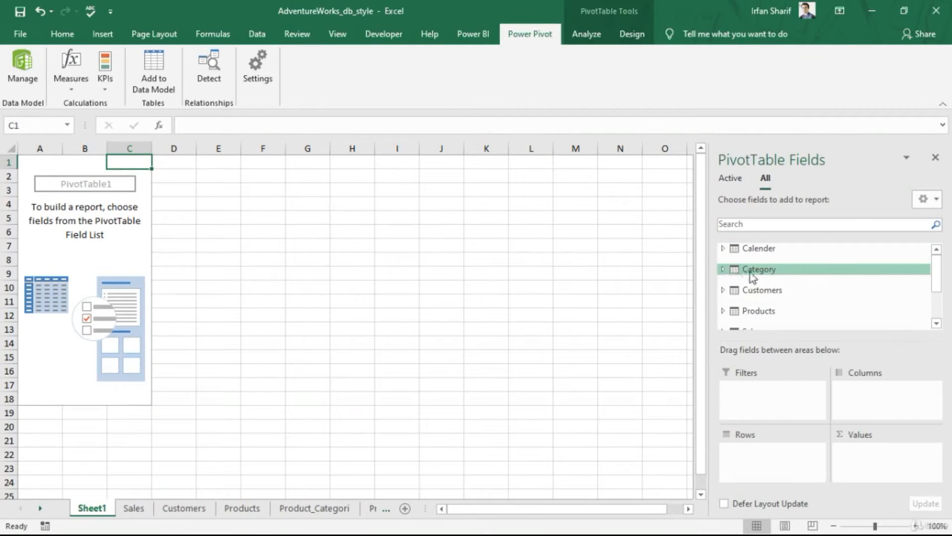
scroll(749, 276, down, 1)
click(723, 254)
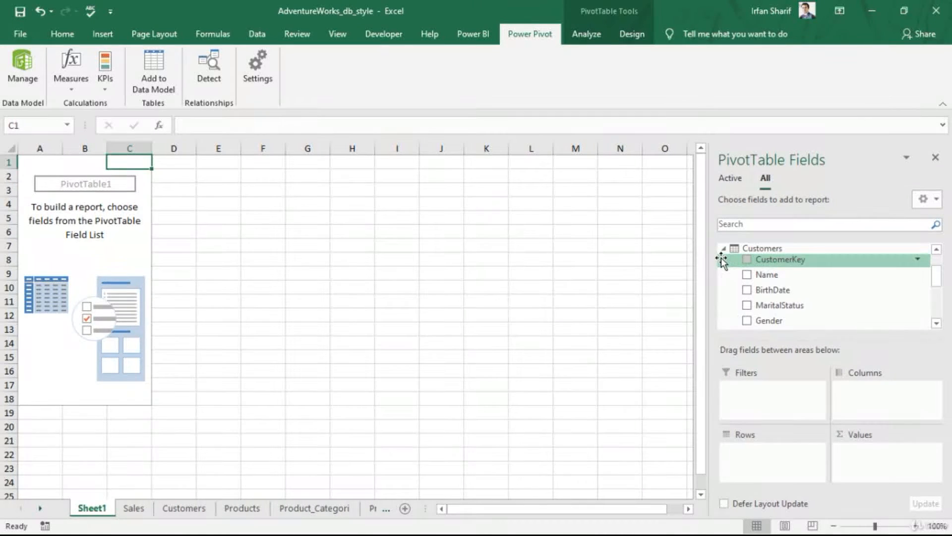
click(724, 251)
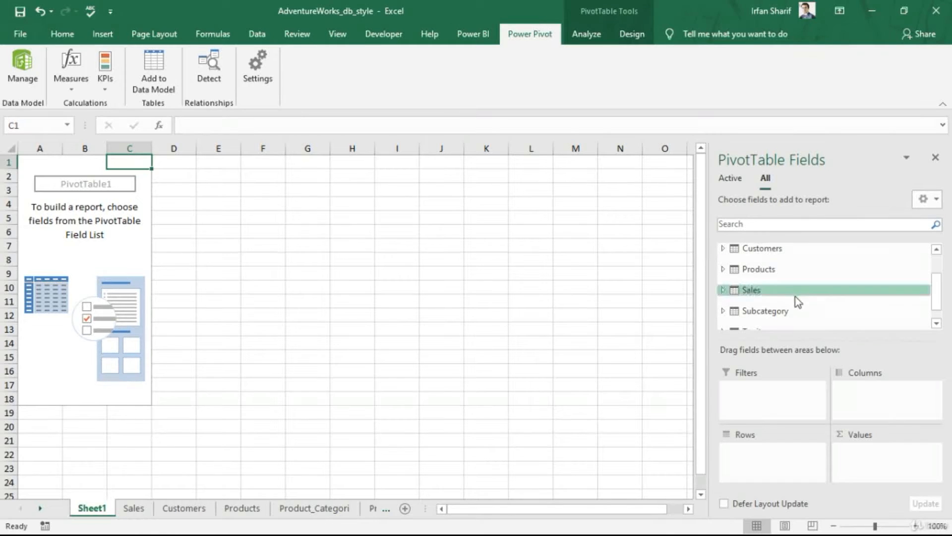
scroll(810, 293, down, 1)
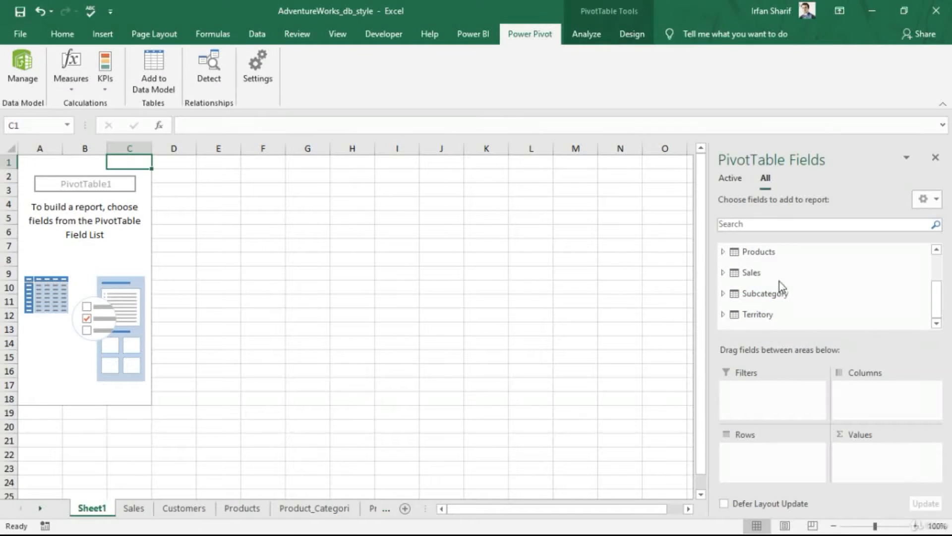
scroll(778, 281, up, 3)
- Add CategoryName from the Category table to the PivotTable rows
click(724, 268)
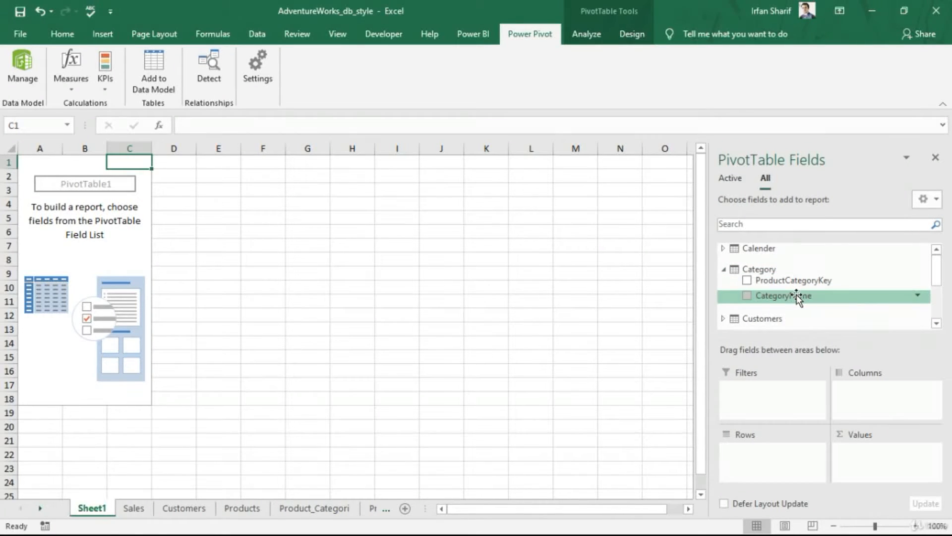
drag(797, 298, 773, 466)
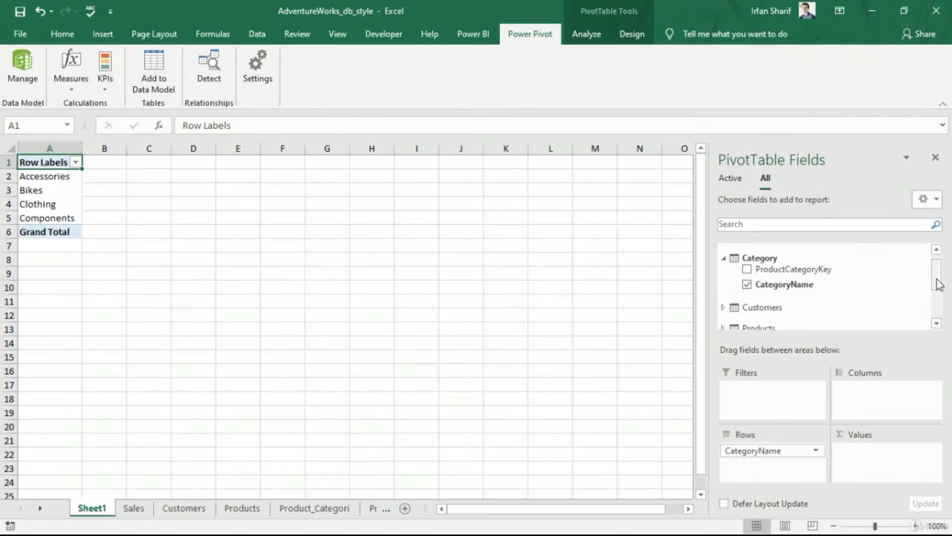
- Add OrderQuantity from the Sales table to the PivotTable values
drag(938, 287, 937, 319)
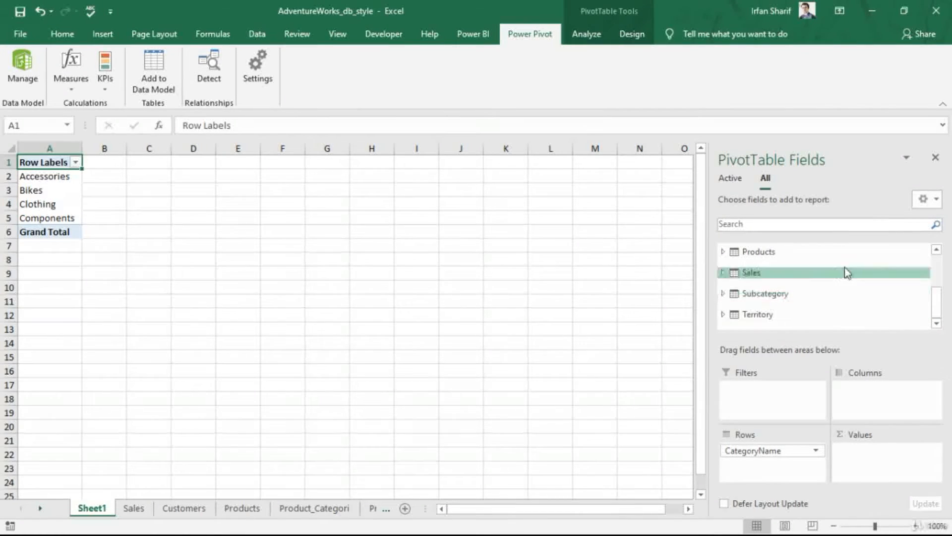
click(723, 274)
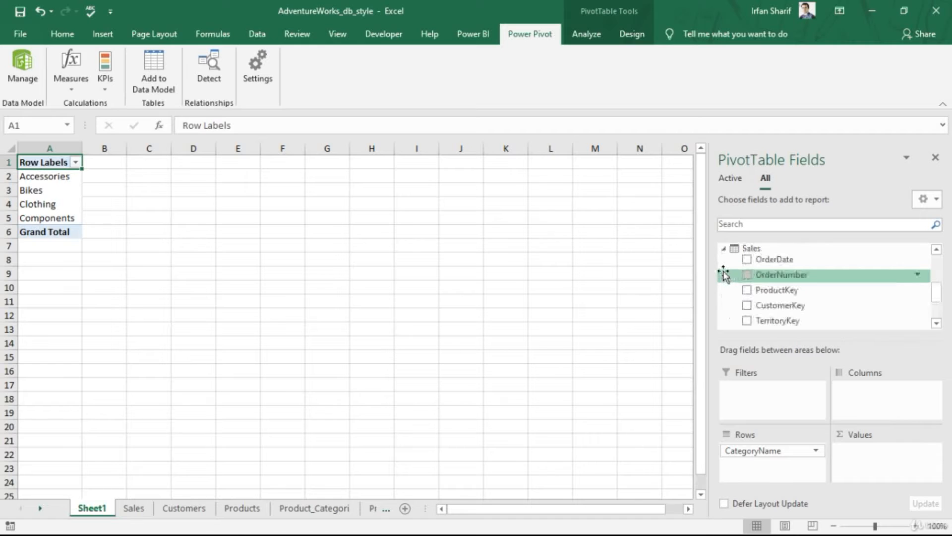
scroll(821, 283, down, 1)
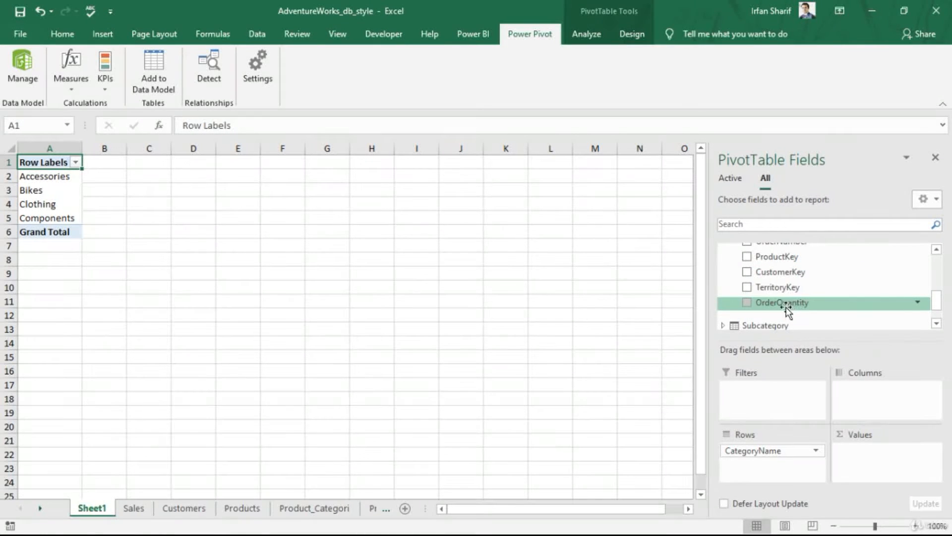
drag(787, 305, 891, 462)
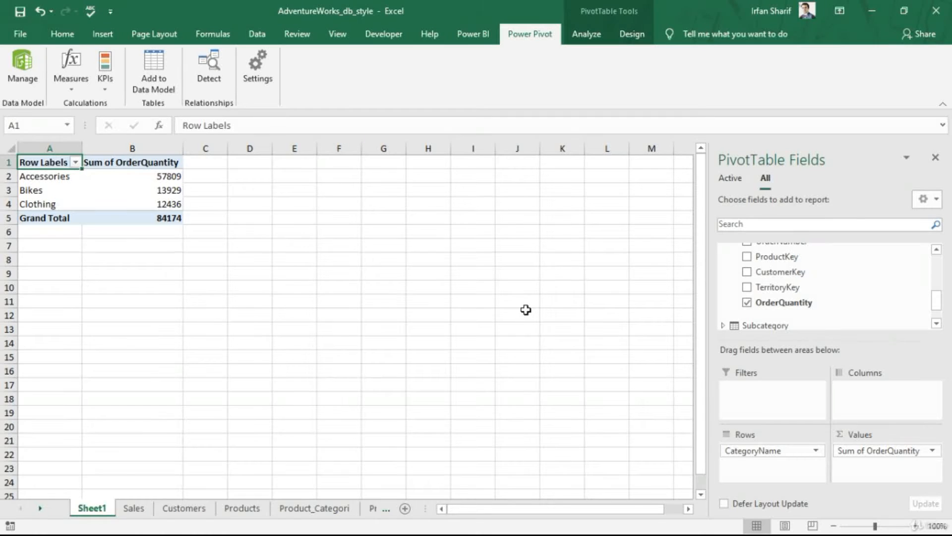
- Format the Sum of OrderQuantity values as Number with 0 decimal places and a 1000 separator
click(918, 452)
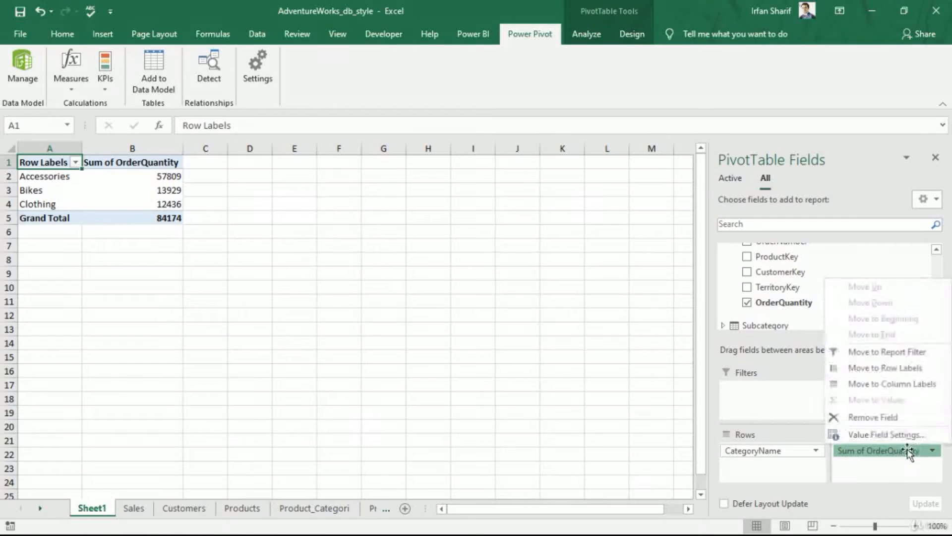
click(901, 439)
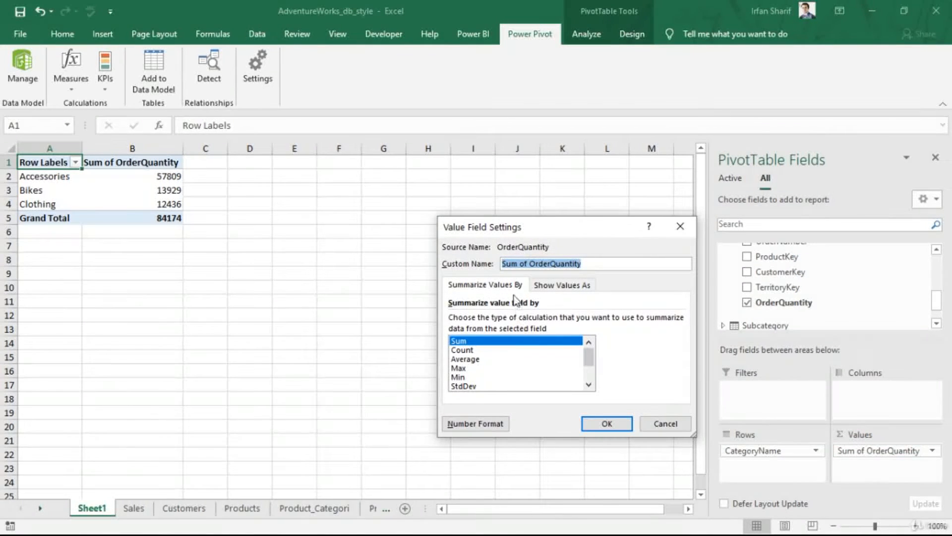
click(499, 424)
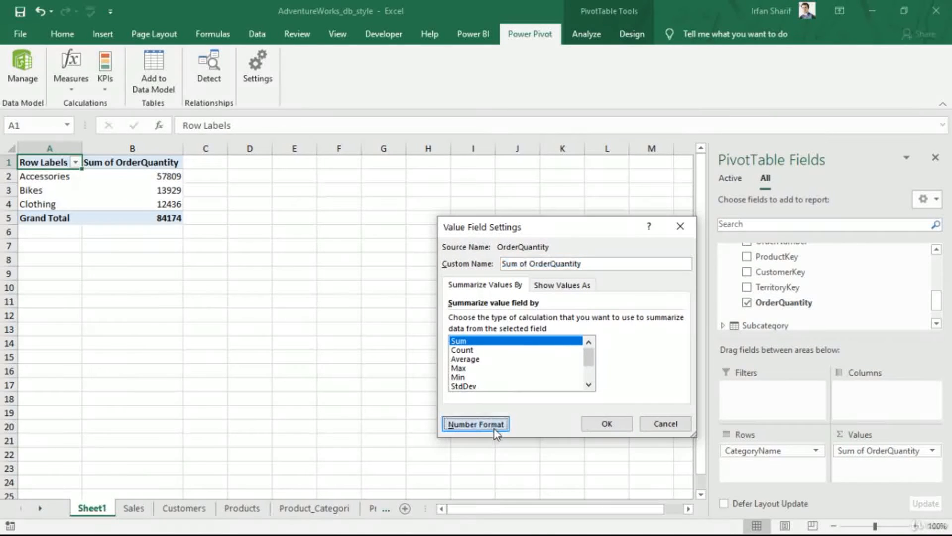
click(411, 232)
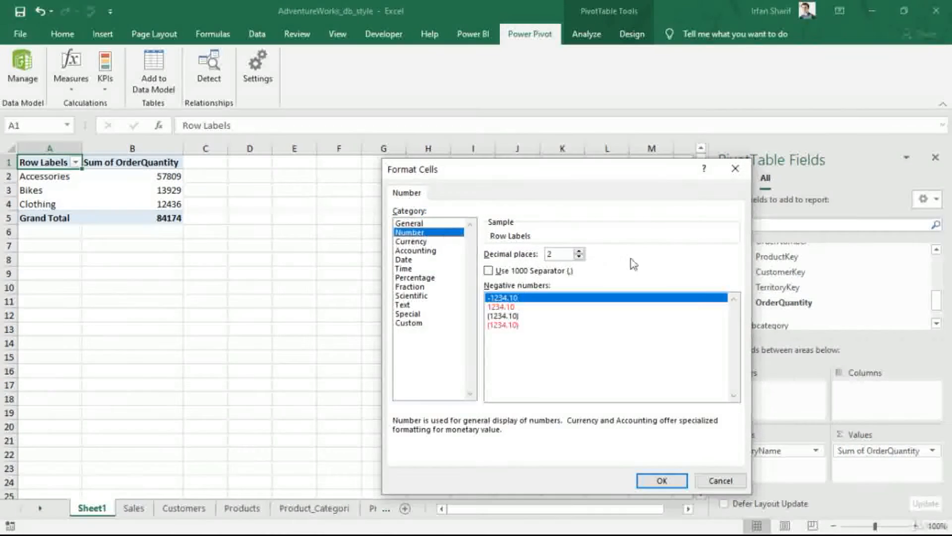
click(489, 271)
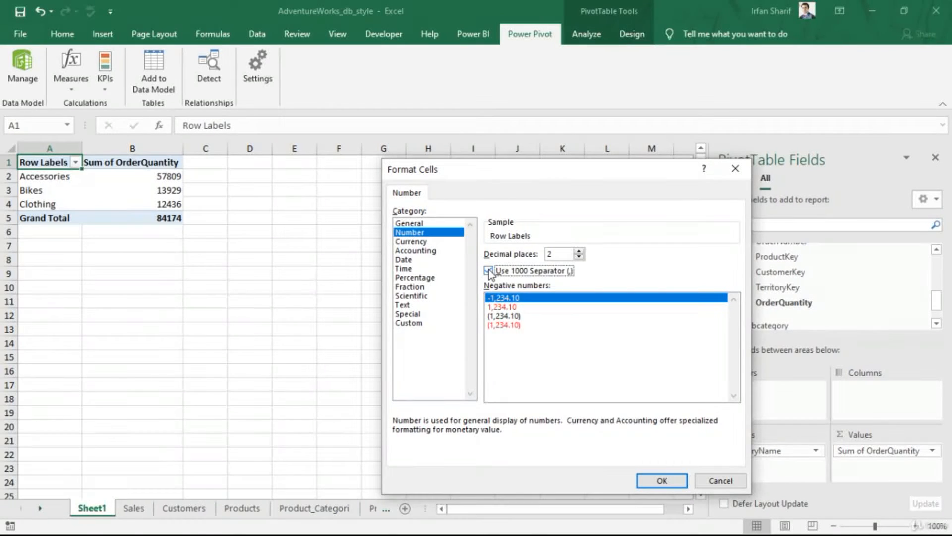
click(579, 257)
click(579, 257)
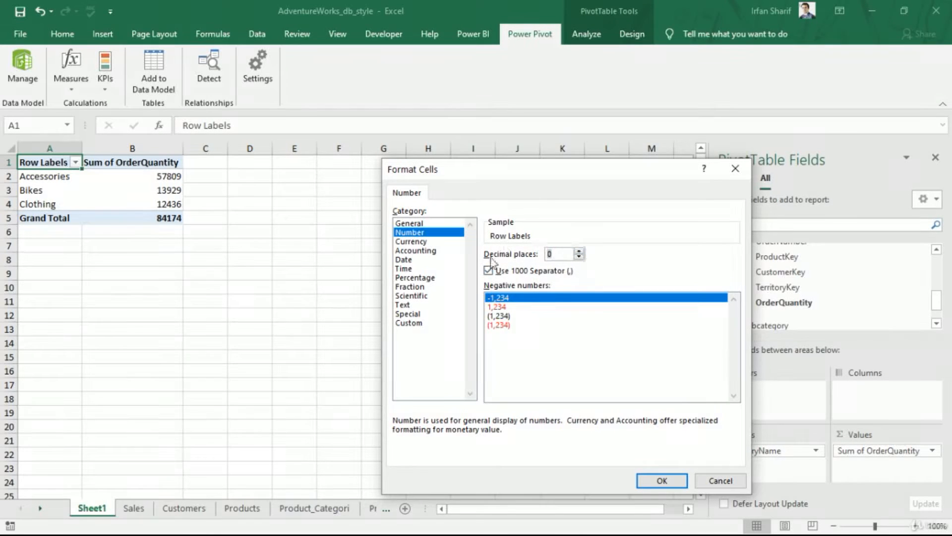
click(663, 481)
click(607, 424)
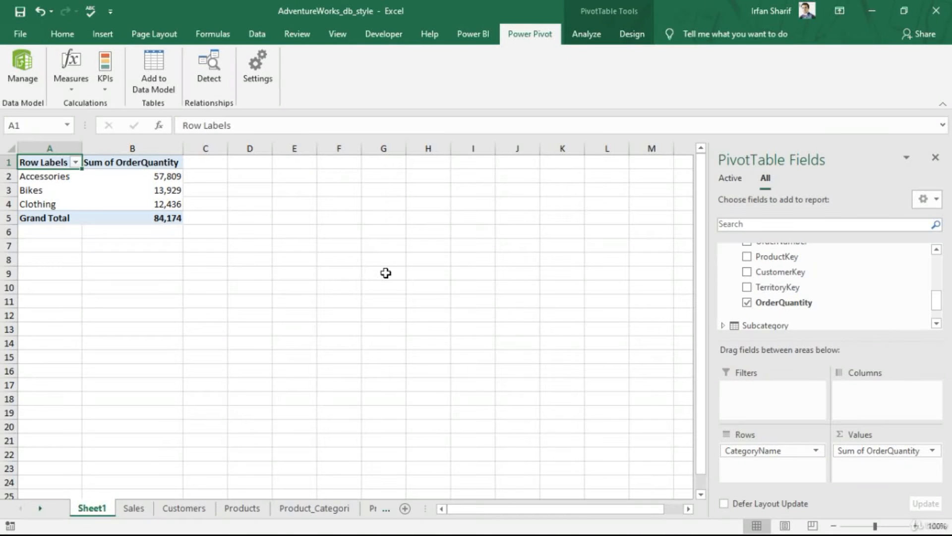
- Switch to the AdventureWorks_traditional_style_data workbook
key(alt+Tab)
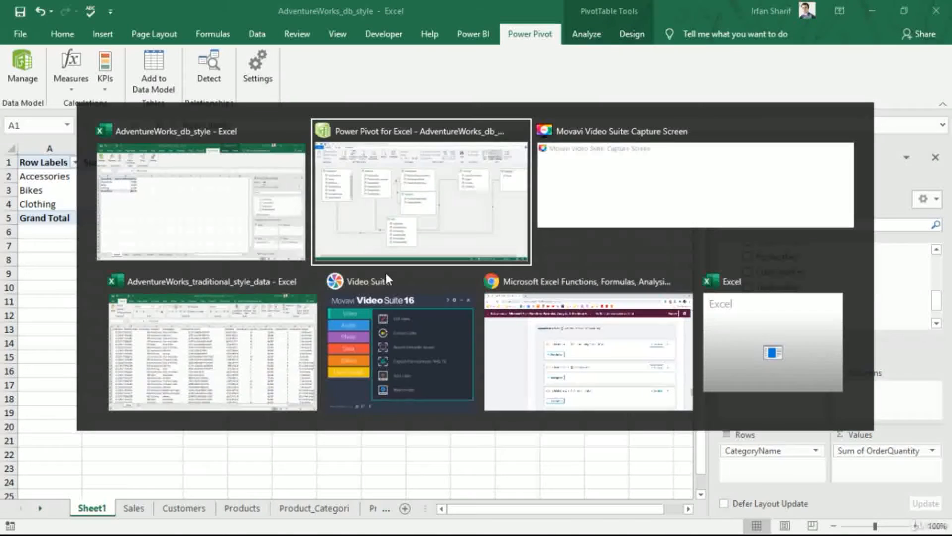
key(alt+Tab)
key(alt+Tab)
key(alt+Tab)
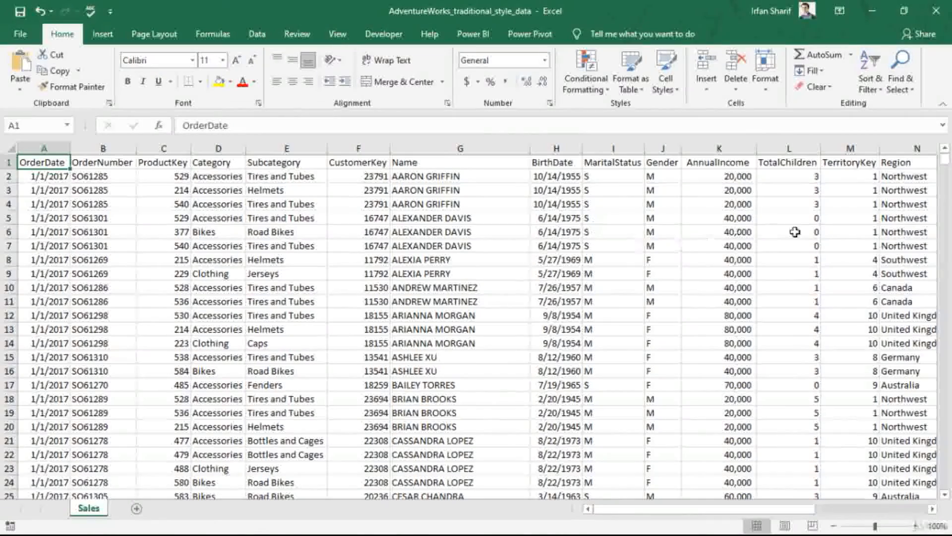
- Insert a PivotTable from the Sales!$A$1:$U$56047 range onto a new worksheet
click(106, 36)
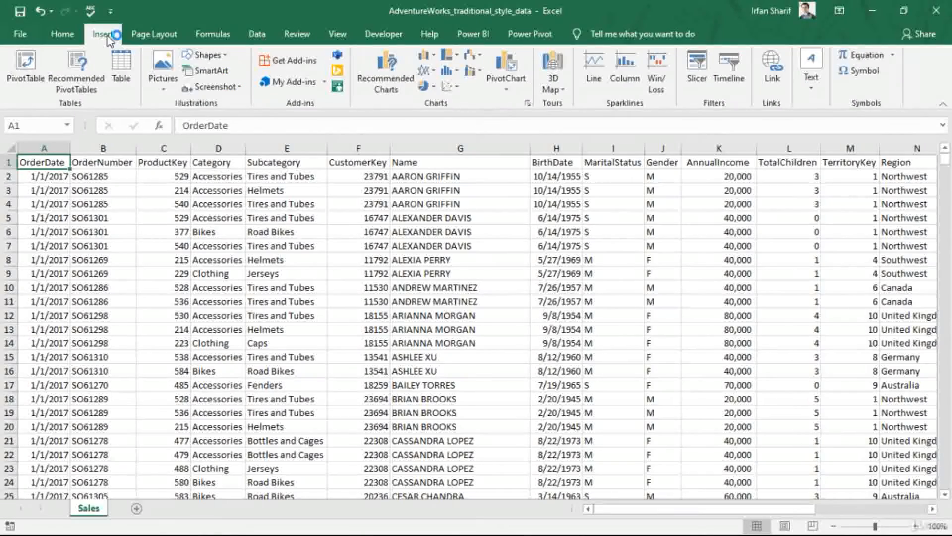
click(26, 69)
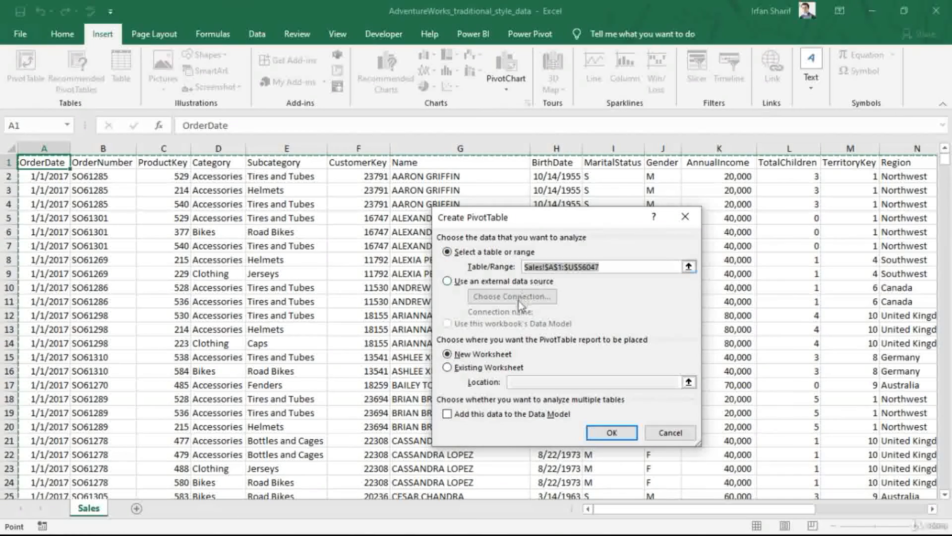
click(612, 433)
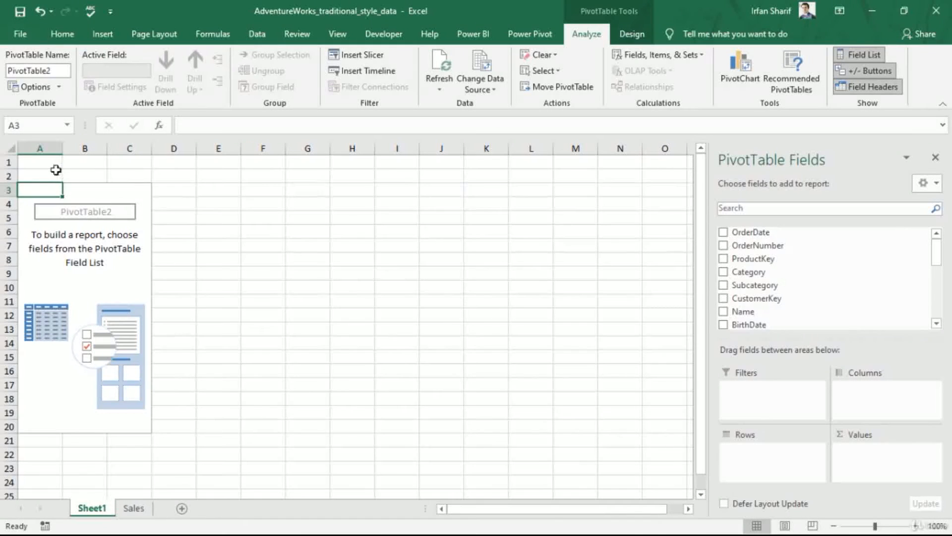
- Delete the two empty rows above the new PivotTable so it starts at cell A1
click(45, 173)
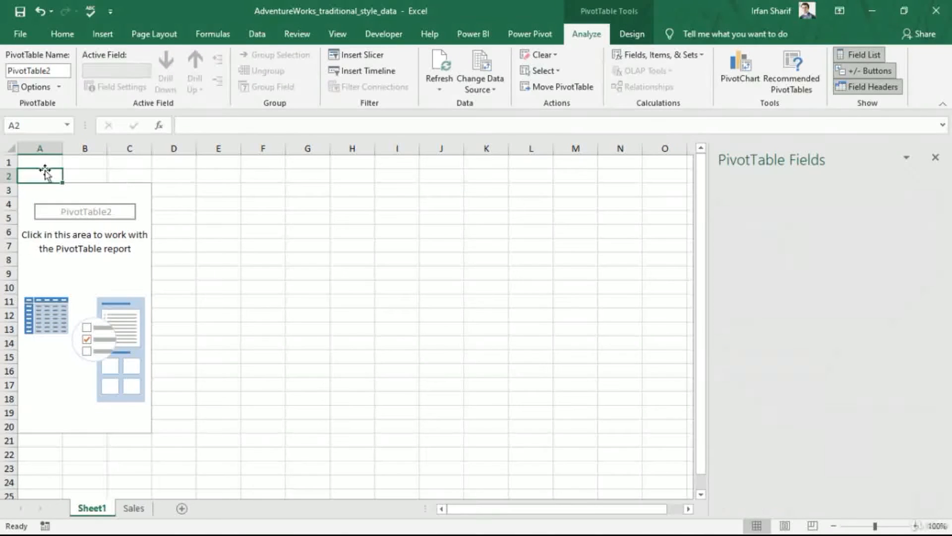
key(shift+space)
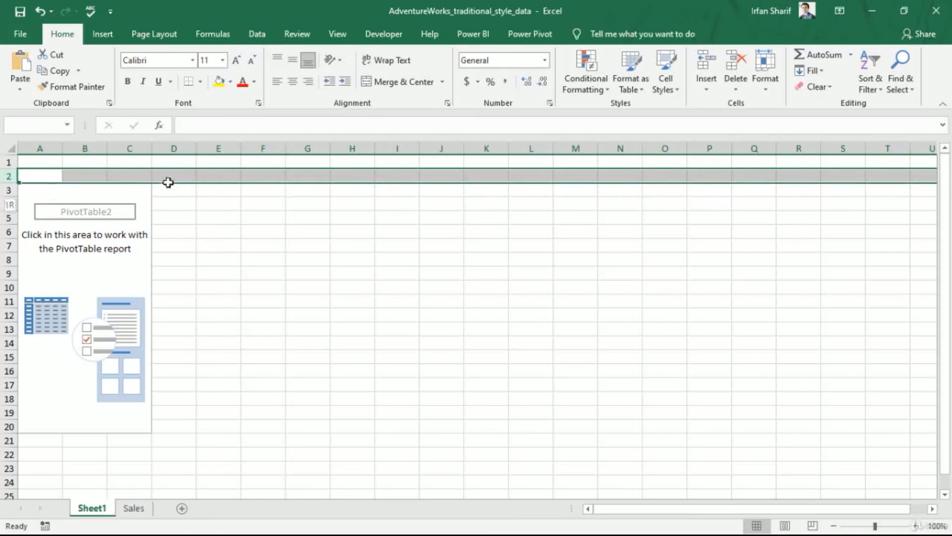
key(shift+Up)
key(ctrl+minus)
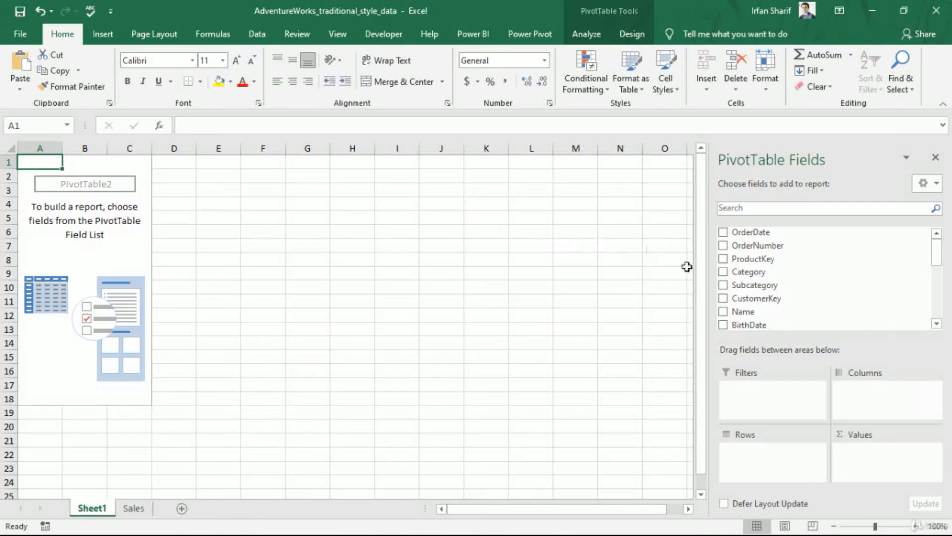
- Add Category to the PivotTable rows and OrderQuantity to the values
drag(744, 275, 777, 475)
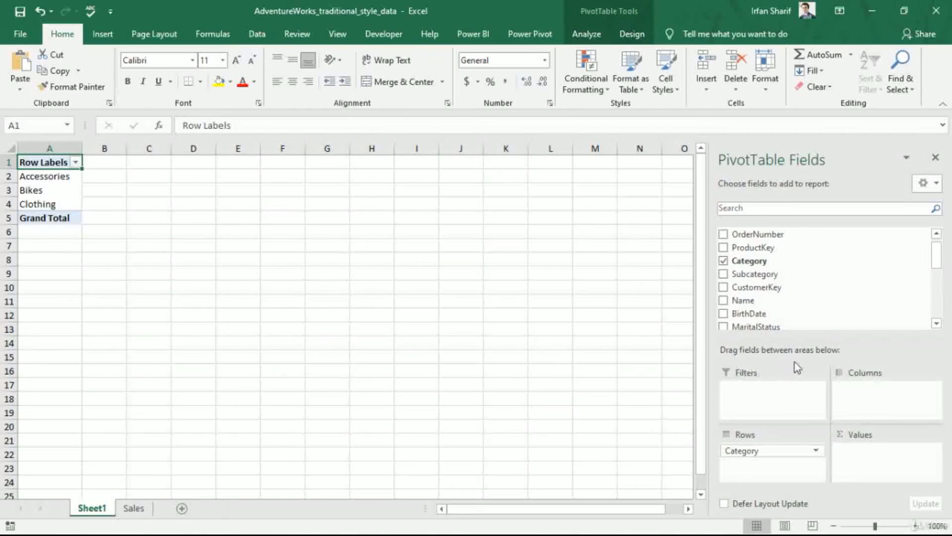
scroll(854, 285, down, 1)
scroll(854, 285, down, 5)
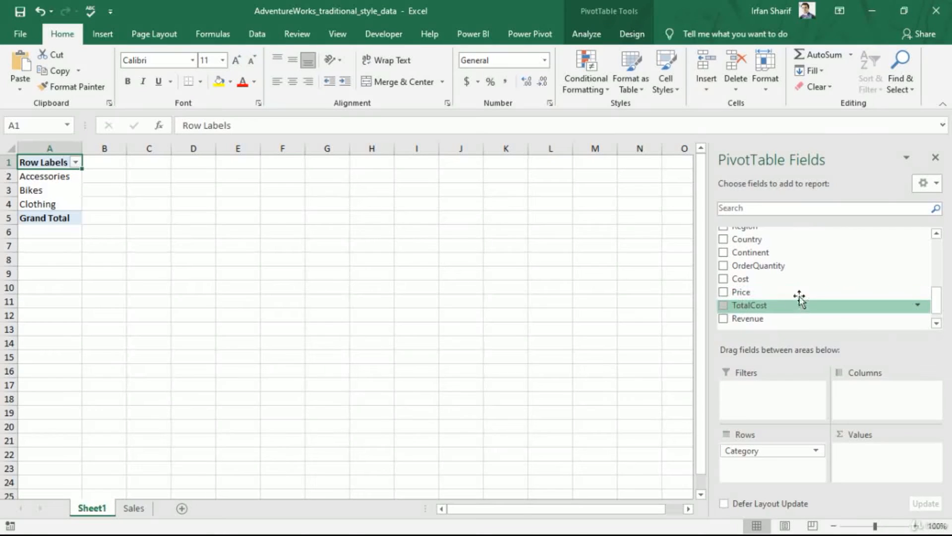
scroll(774, 268, down, 1)
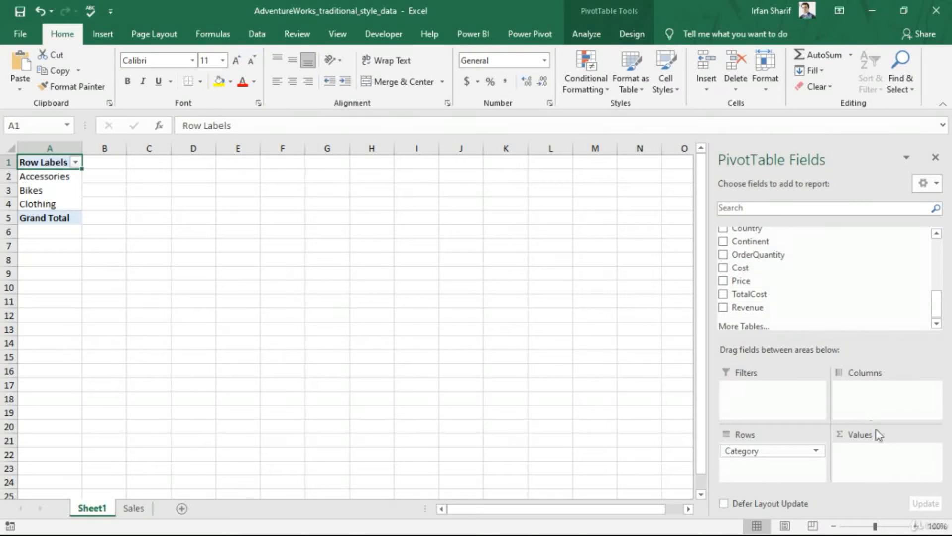
drag(766, 254, 875, 461)
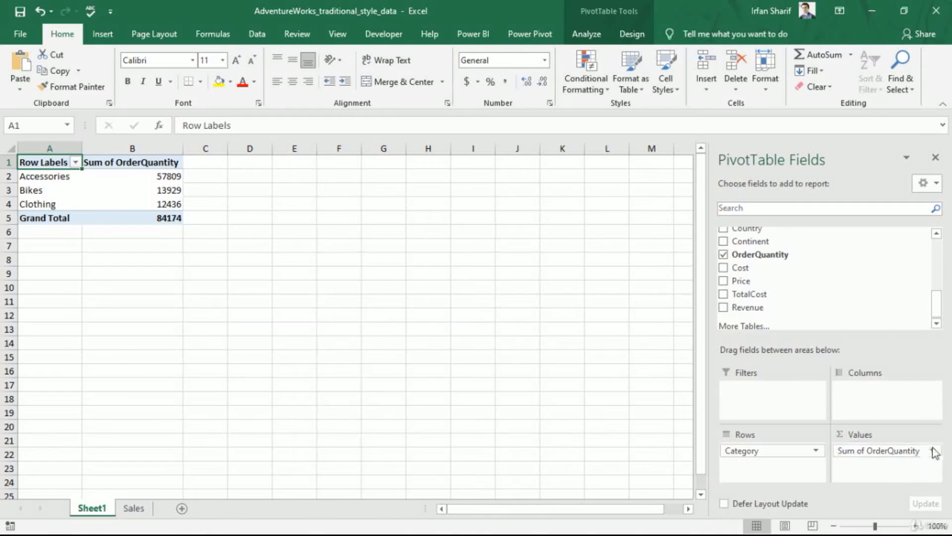
- Format the Sum of OrderQuantity values as Number with 0 decimal places and a 1000 separator
click(934, 450)
click(879, 436)
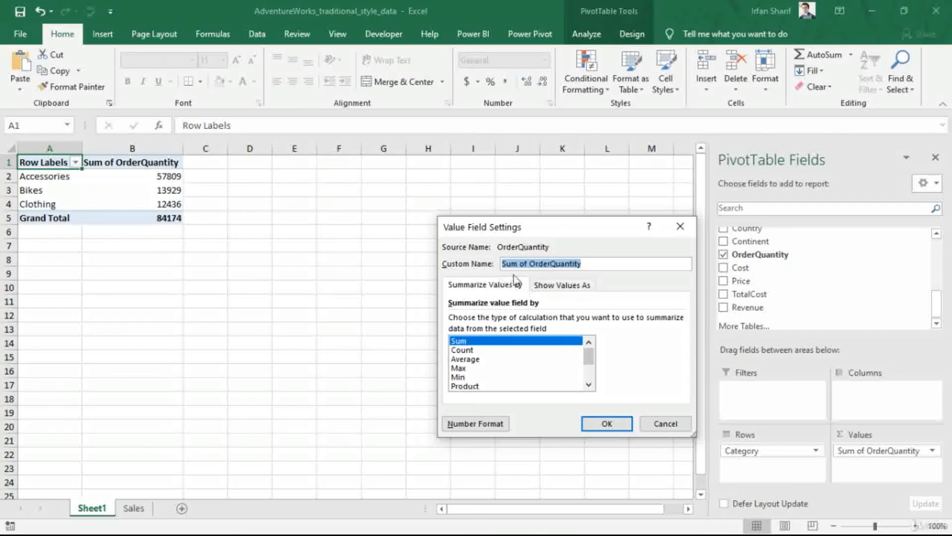
click(461, 423)
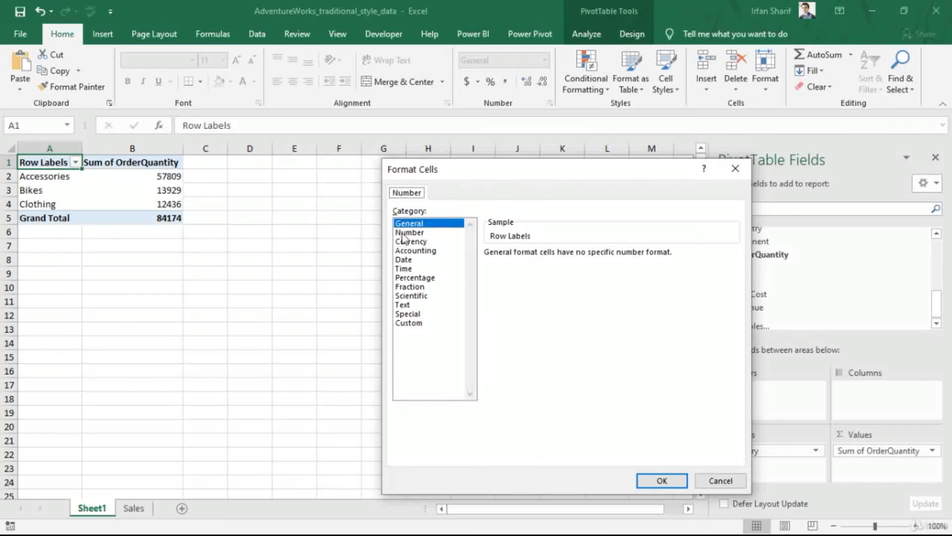
click(404, 233)
click(490, 270)
click(578, 257)
click(578, 257)
click(668, 481)
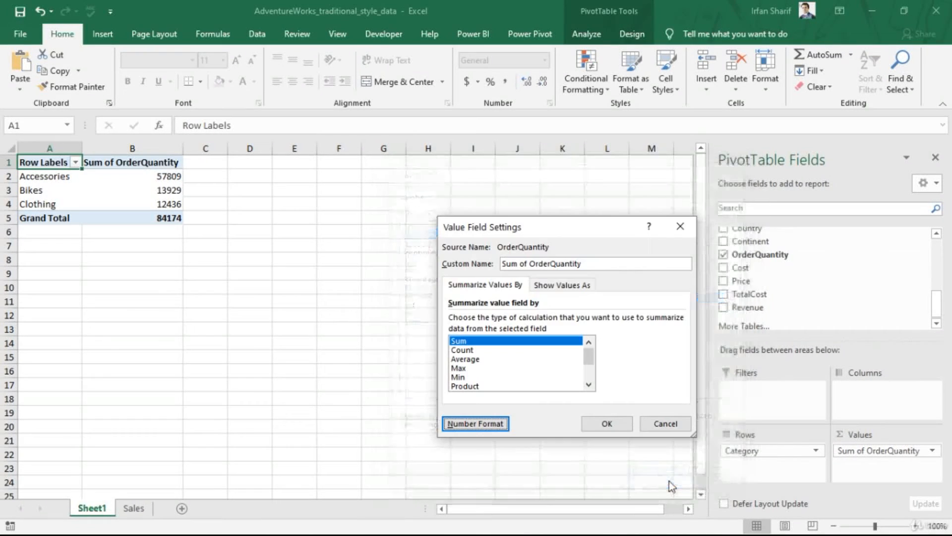
double_click(606, 423)
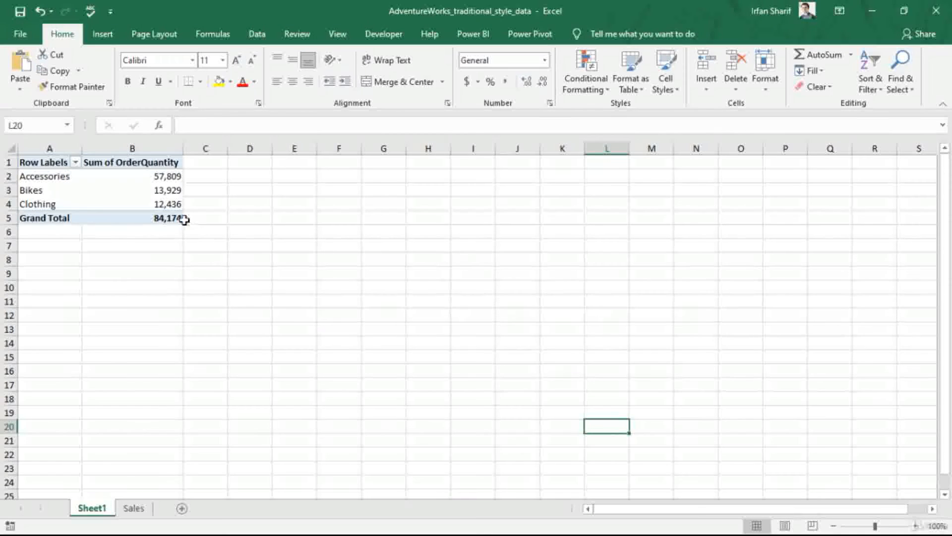
click(183, 219)
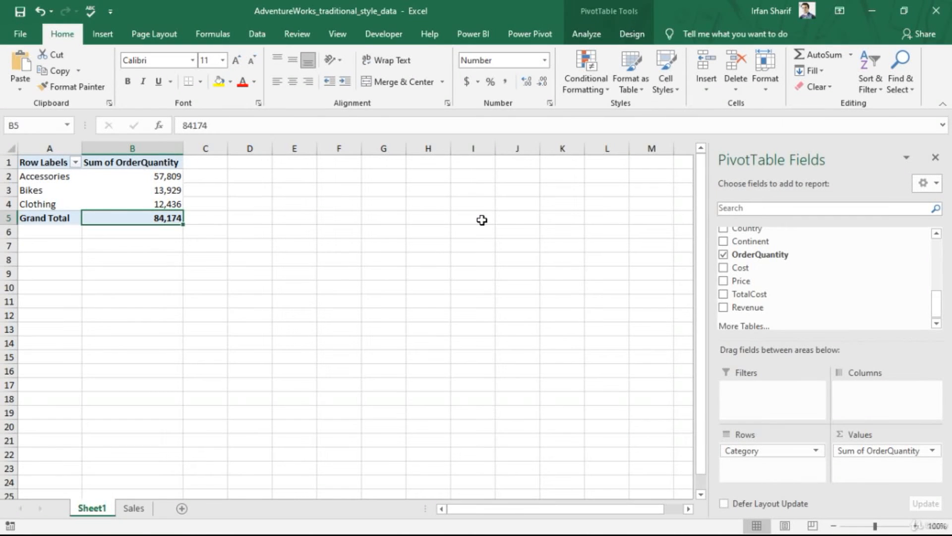